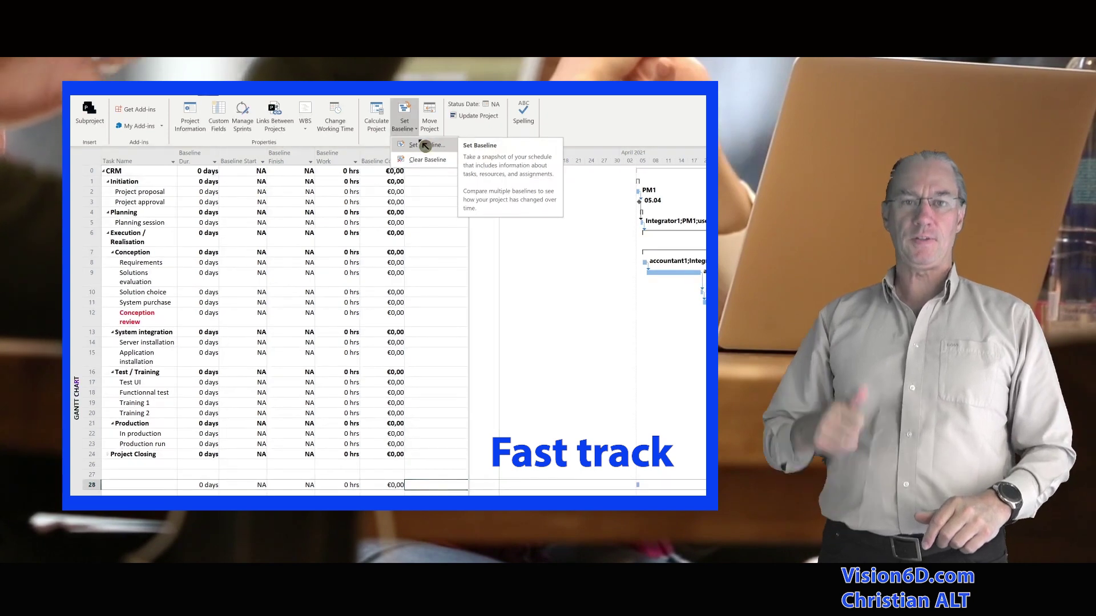
Open the Set Baseline dialog and list the baselines from Baseline through Baseline 10
click(417, 130)
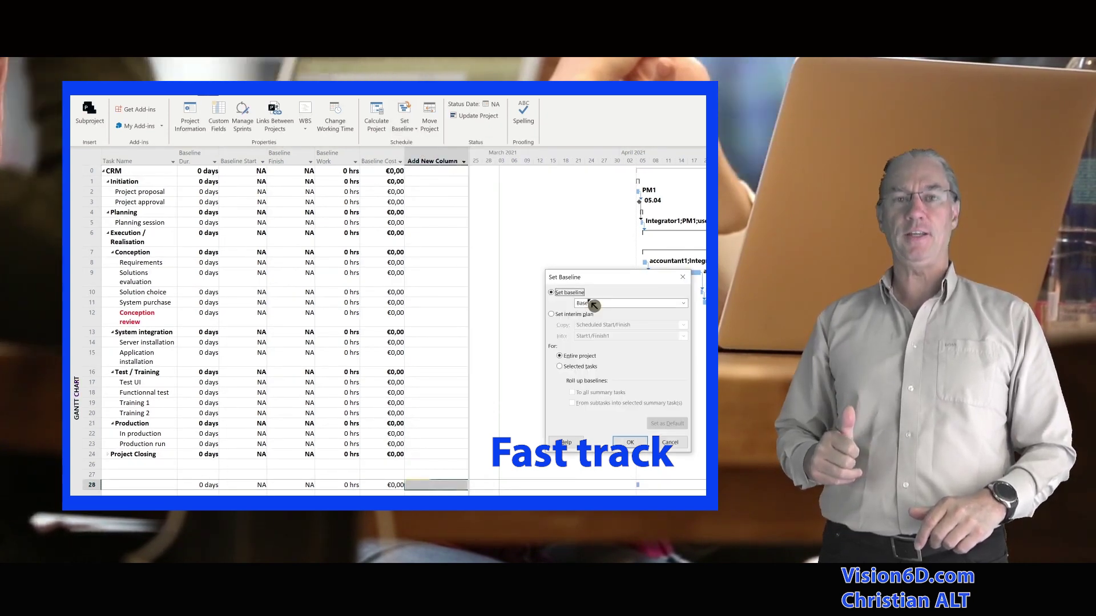
click(683, 303)
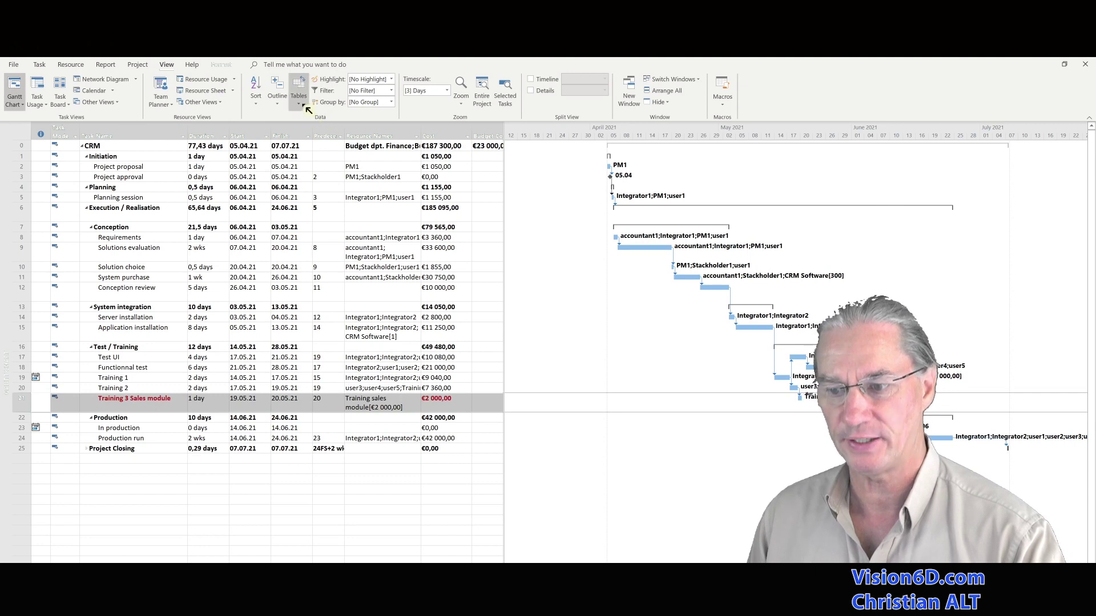
Apply the Baseline table to the task sheet and select the Training 3 Sales module task
click(306, 106)
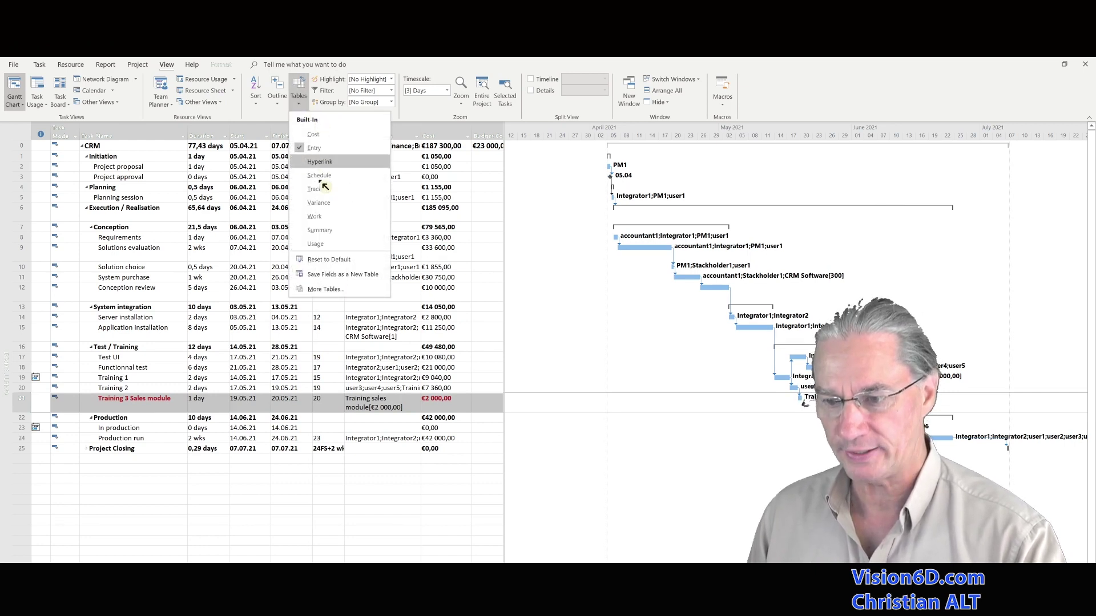
click(336, 292)
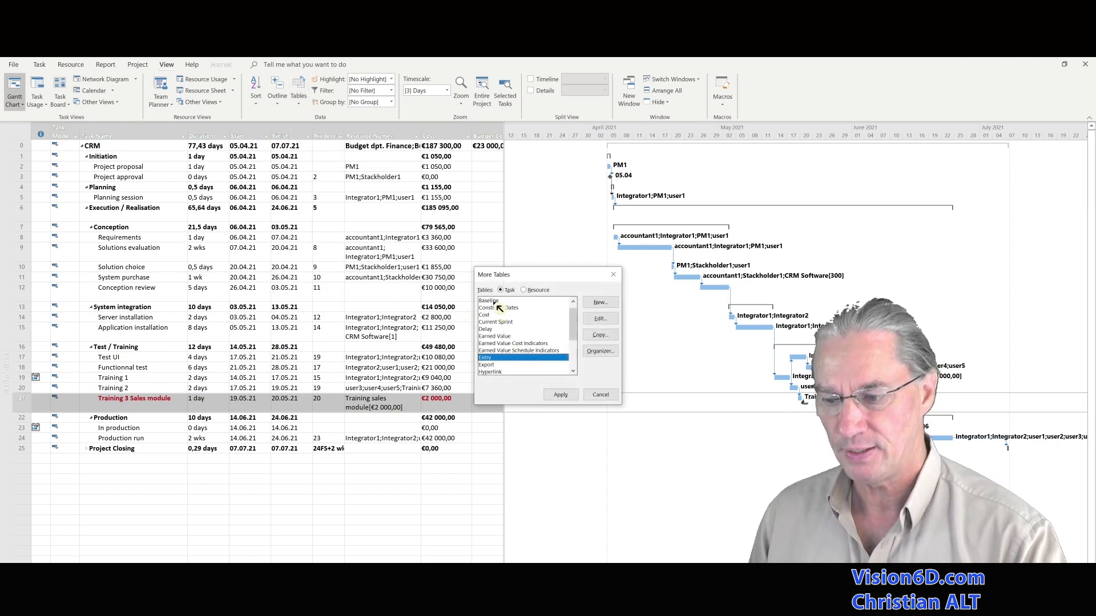
click(494, 302)
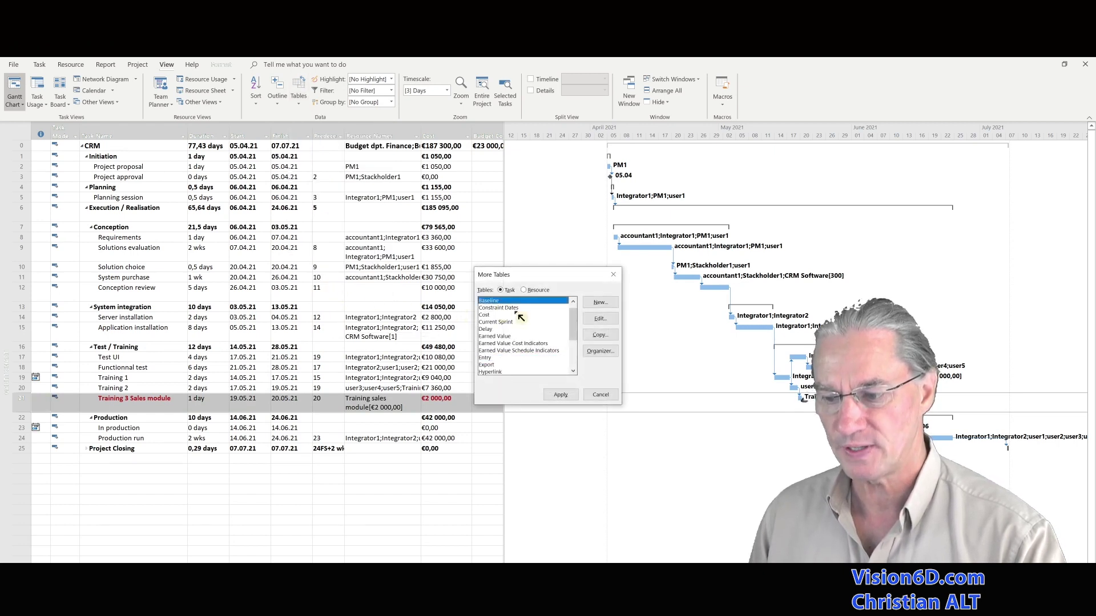
click(574, 395)
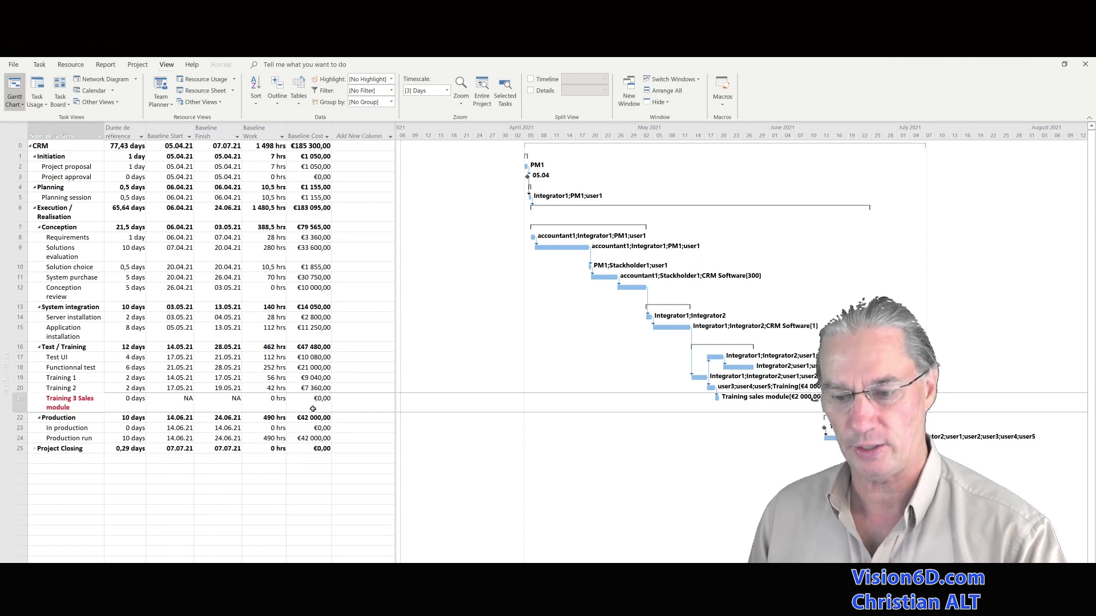
click(90, 400)
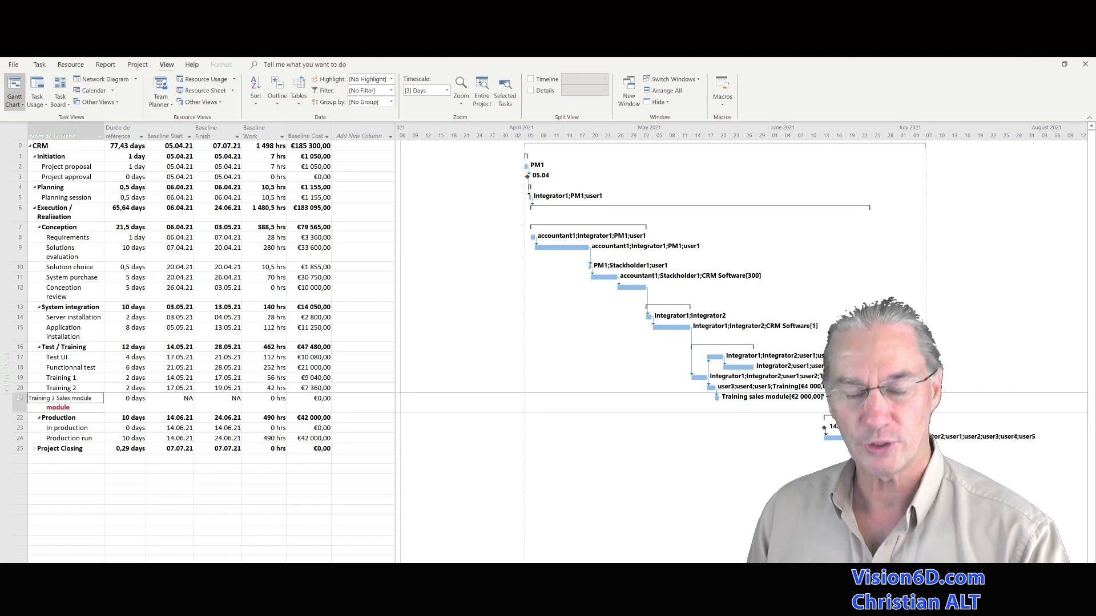
click(95, 409)
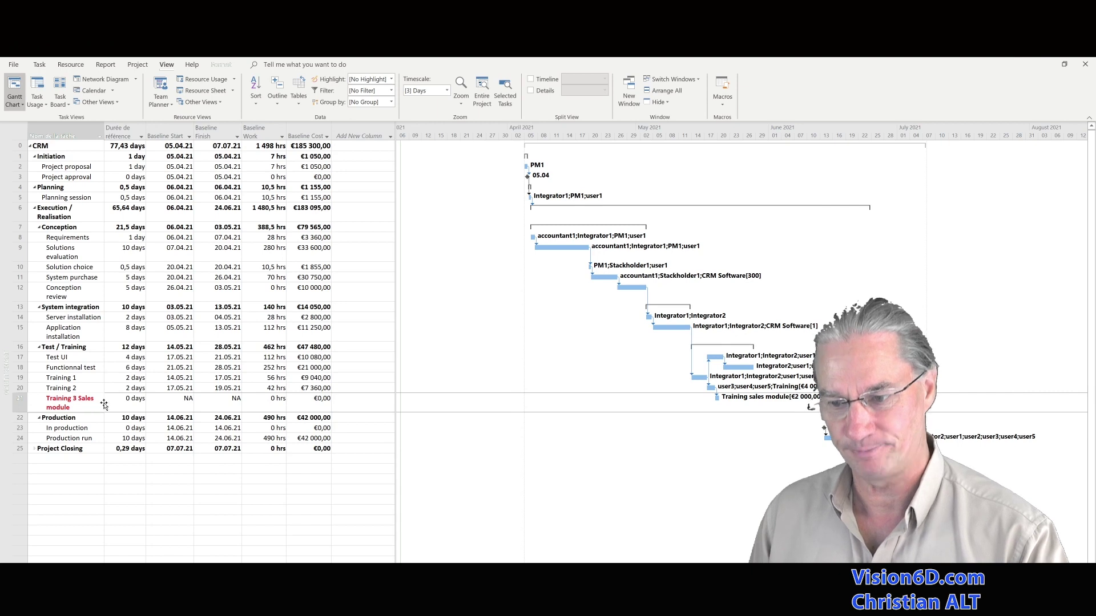
Open Set Baseline with Baseline (last saved on 04.03.21) kept as the target
click(140, 67)
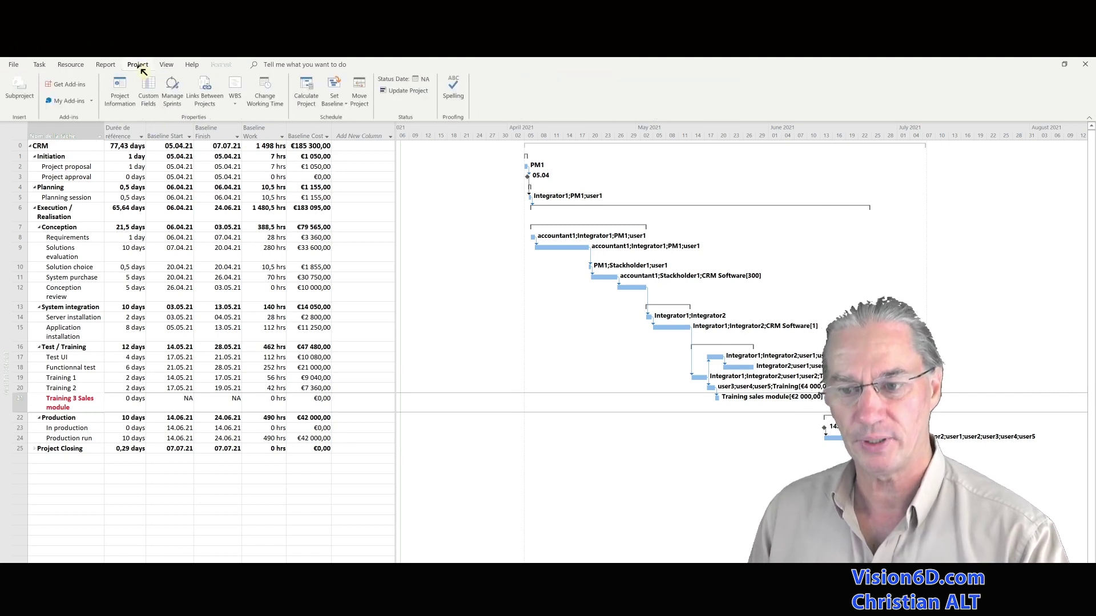
click(346, 105)
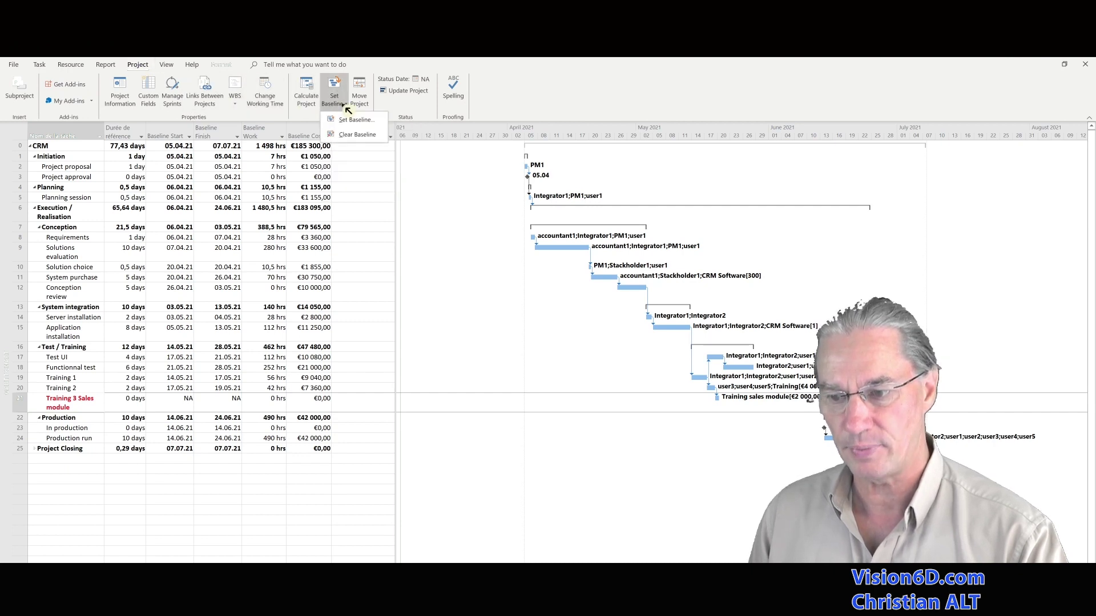
click(350, 122)
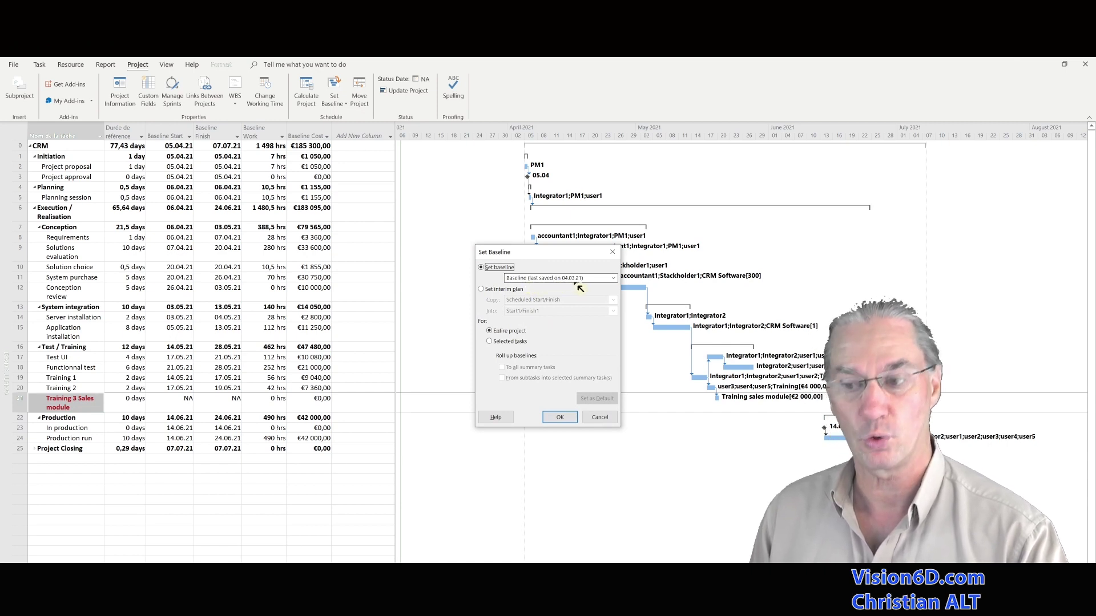
click(613, 278)
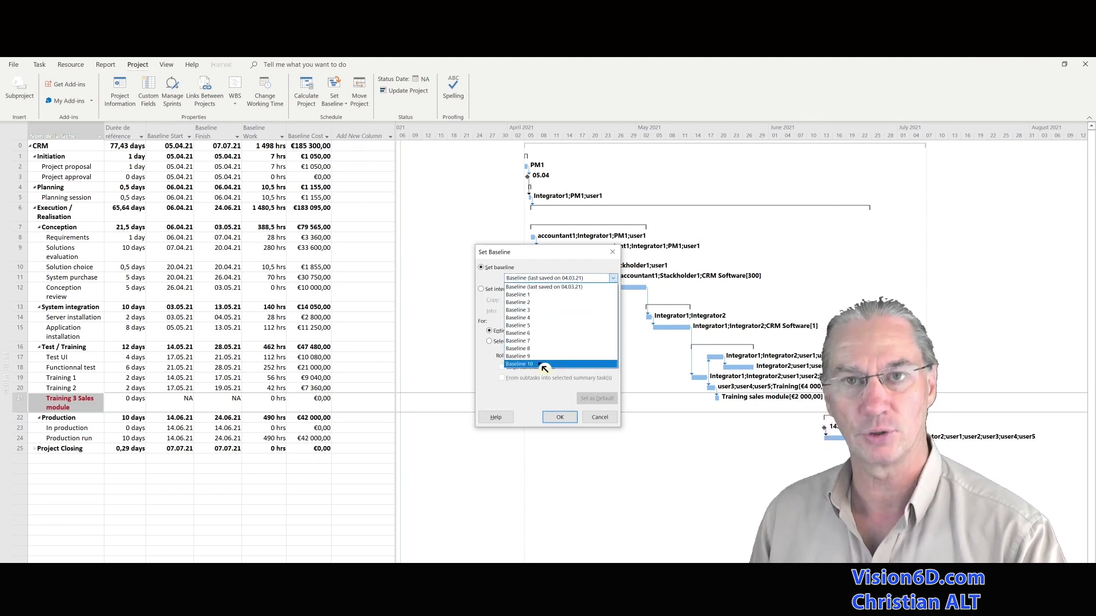
click(546, 404)
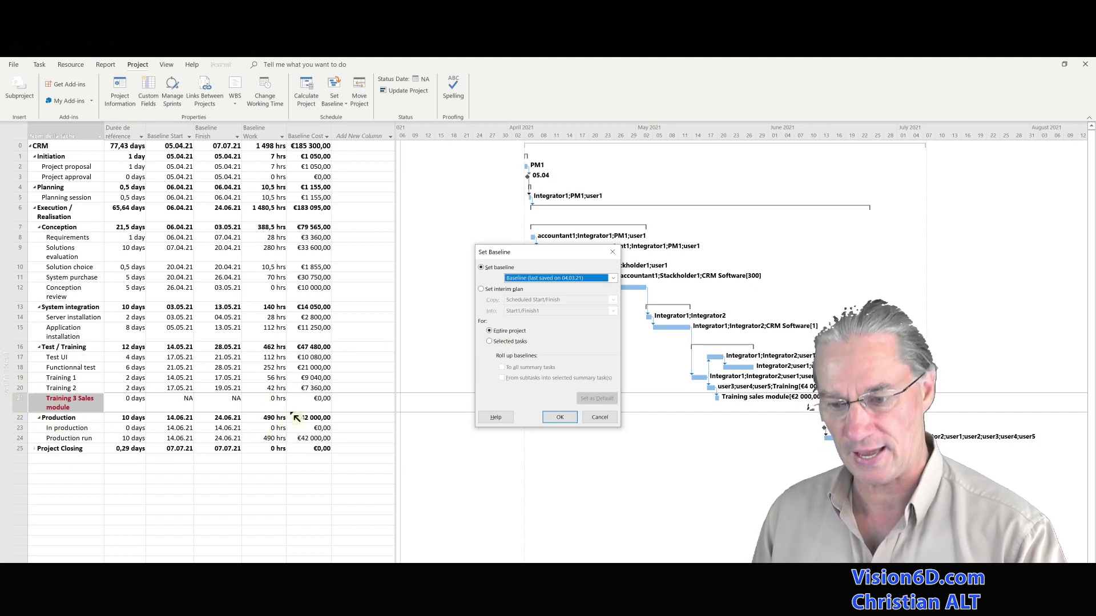
Re-save the baseline for the selected Training 3 Sales module task, overwriting the existing one
click(493, 343)
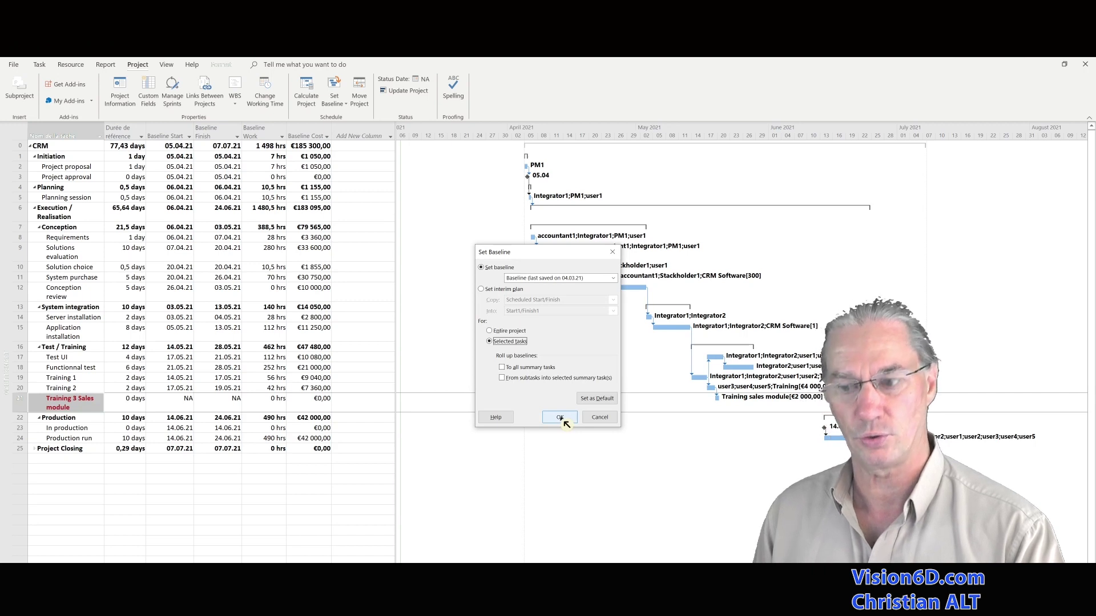
click(559, 417)
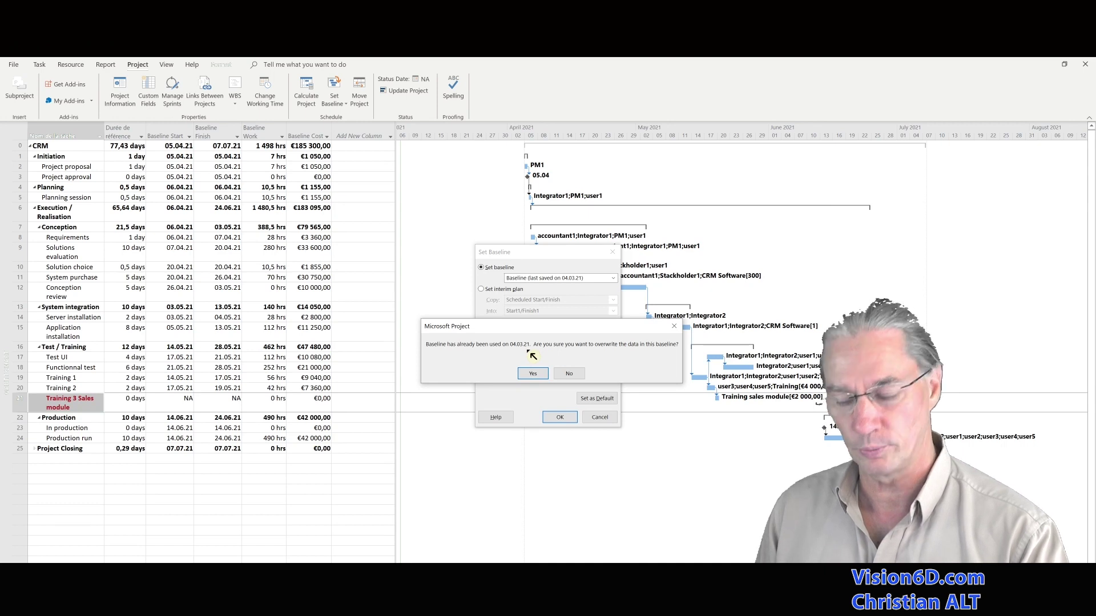
click(532, 373)
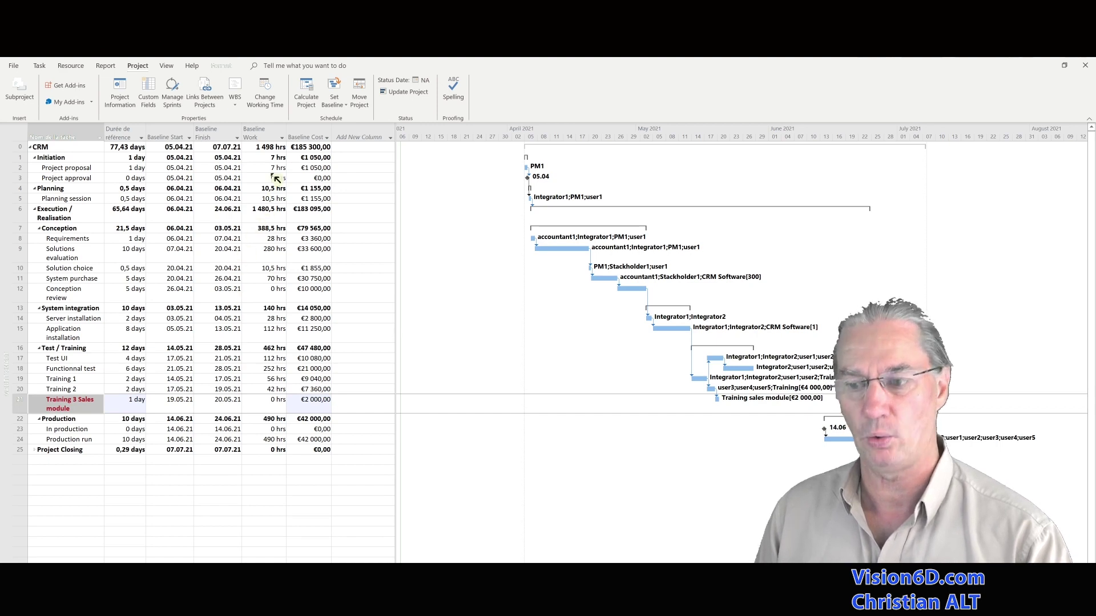
Set up an interim plan copying Baseline into Baseline10 for the entire project
click(345, 107)
click(352, 126)
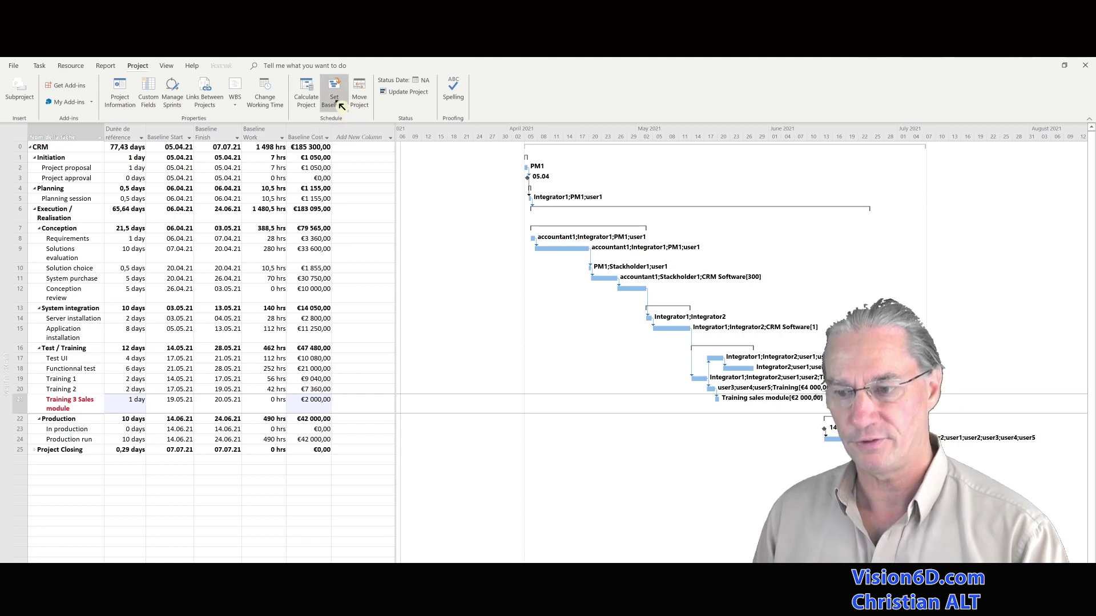
click(345, 107)
click(352, 126)
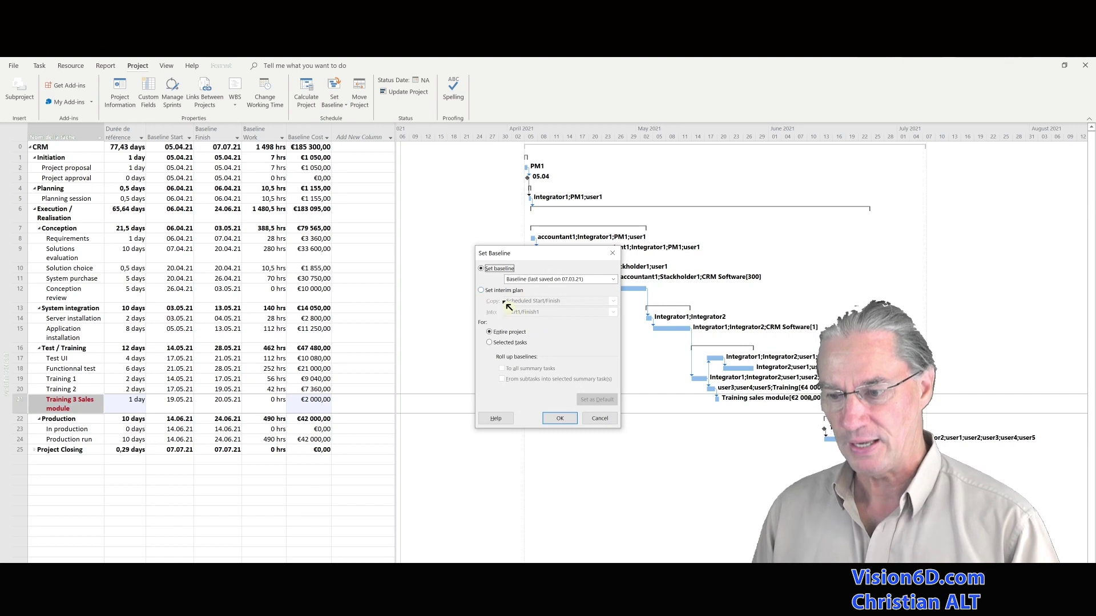
click(487, 292)
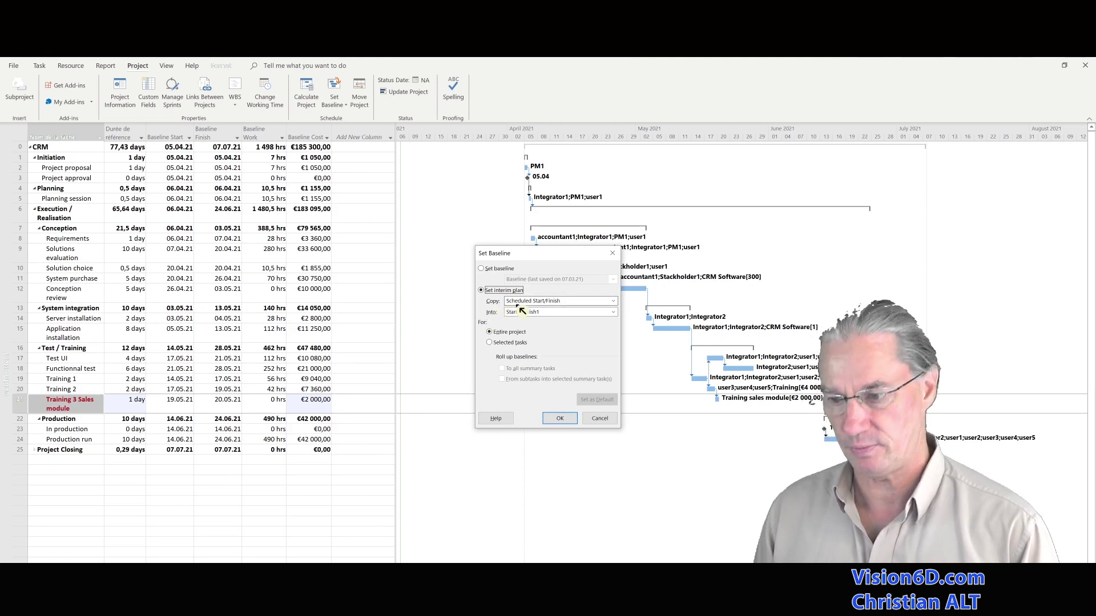
click(614, 302)
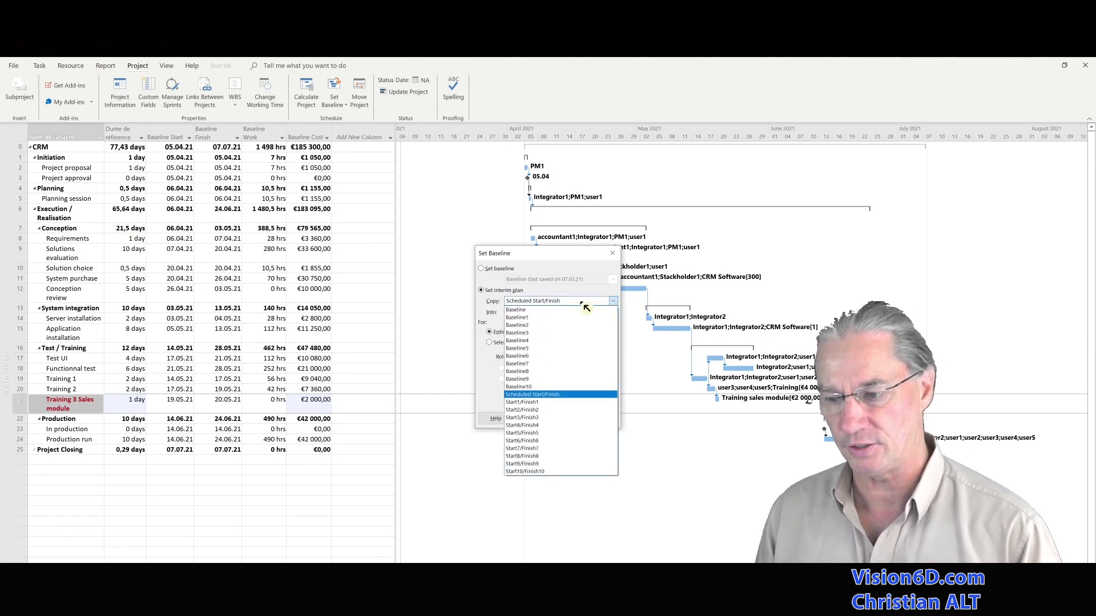
click(530, 311)
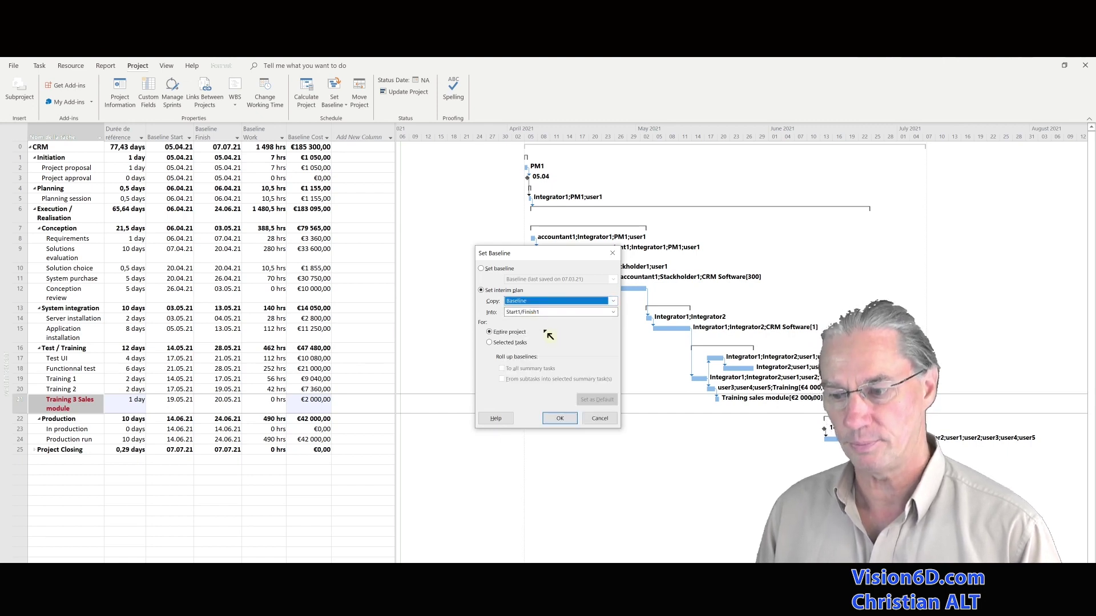
click(615, 313)
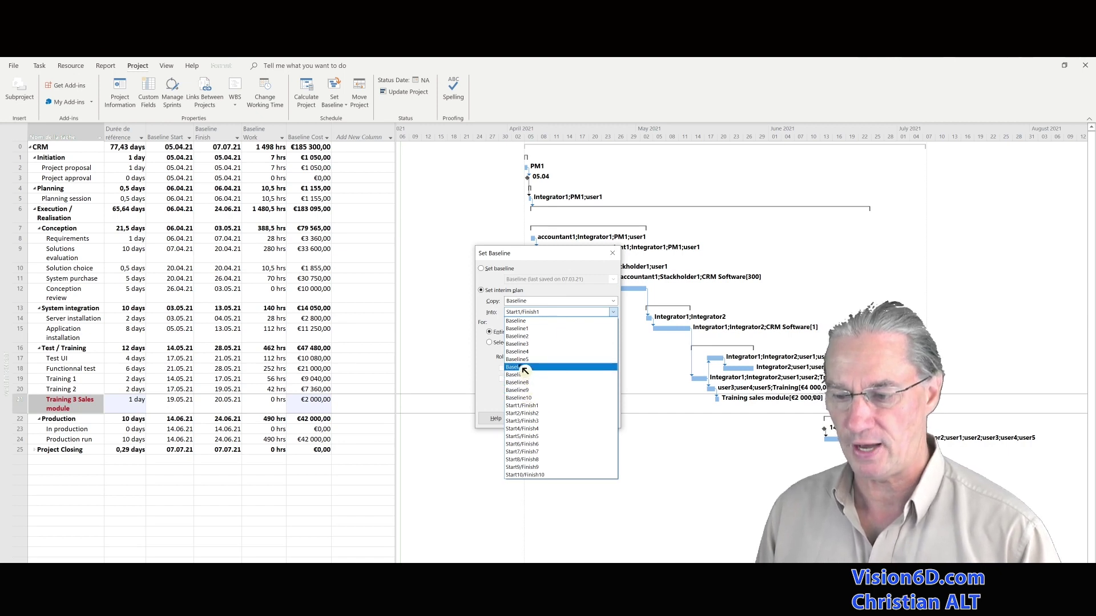
click(529, 398)
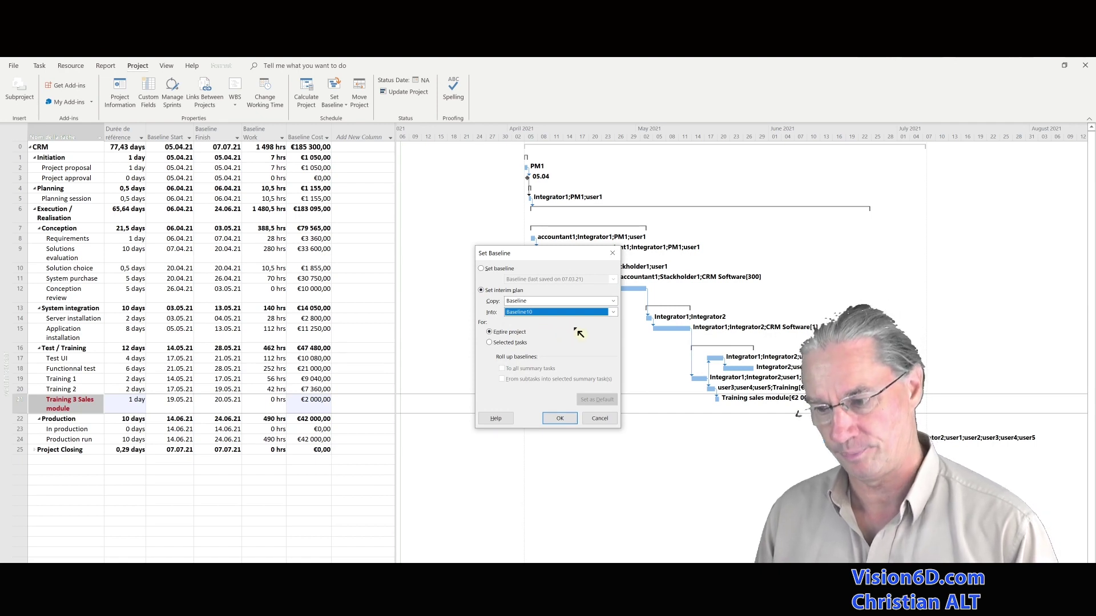
Copy Baseline into Baseline10, then overwrite the main Baseline, raising the baseline total to €187 300,00
click(570, 421)
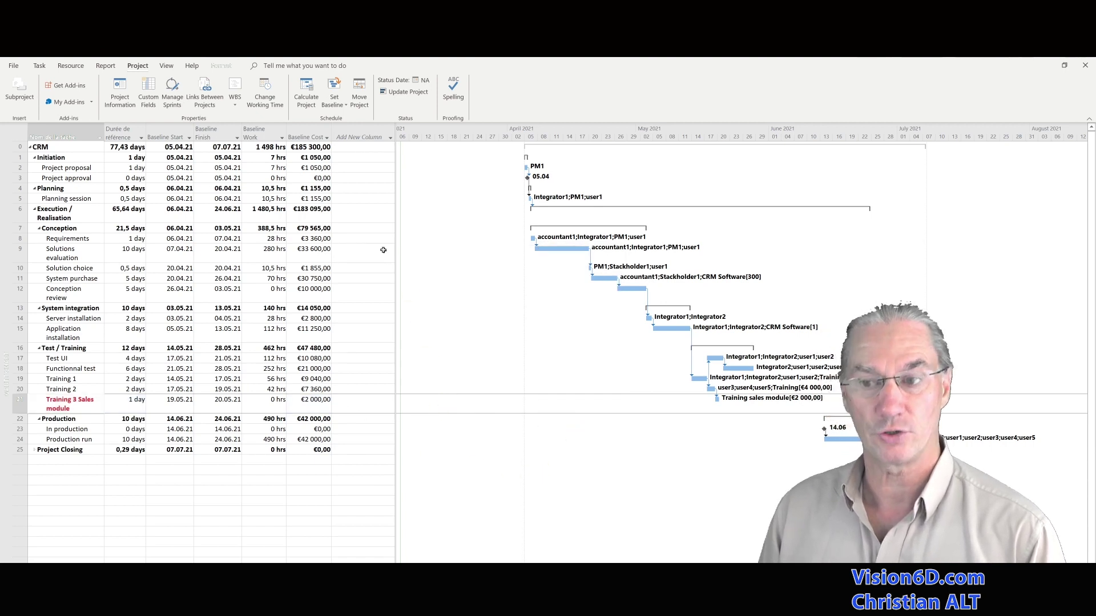
click(335, 101)
click(362, 123)
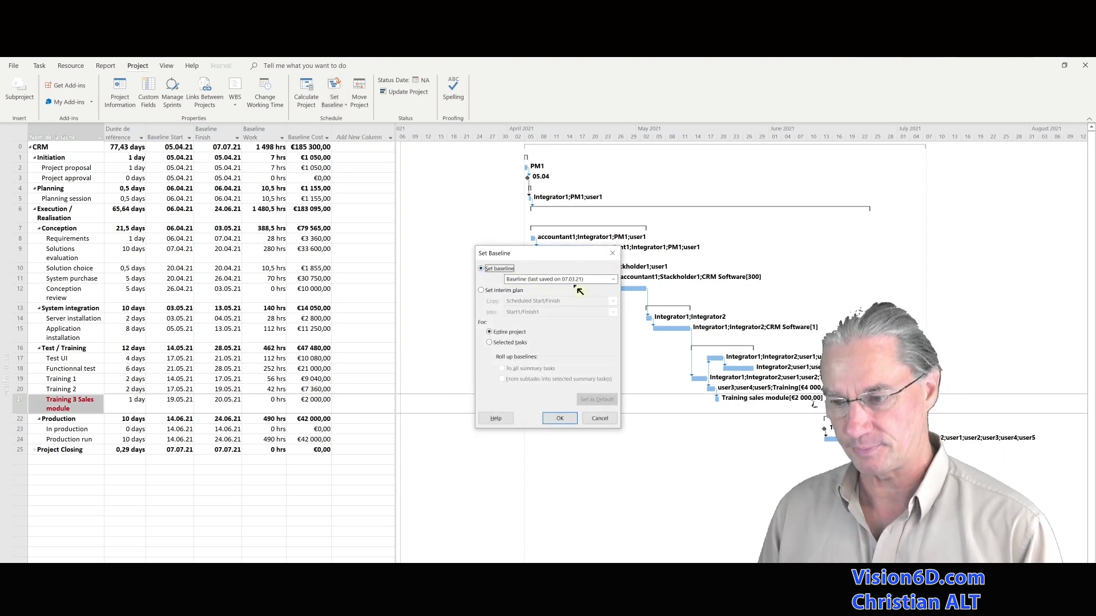
click(618, 283)
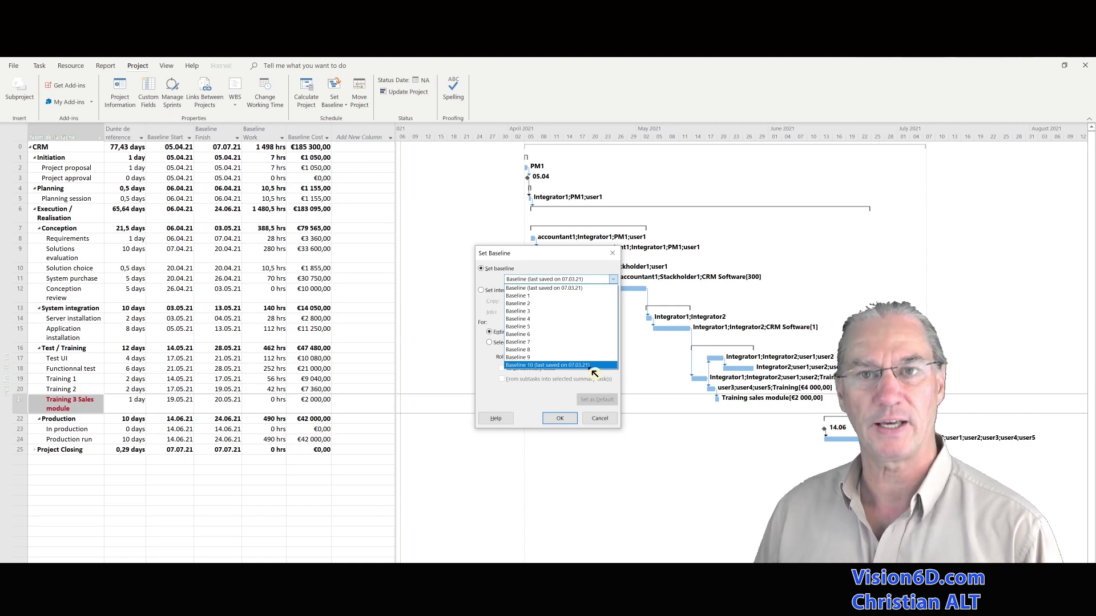
click(575, 423)
click(576, 422)
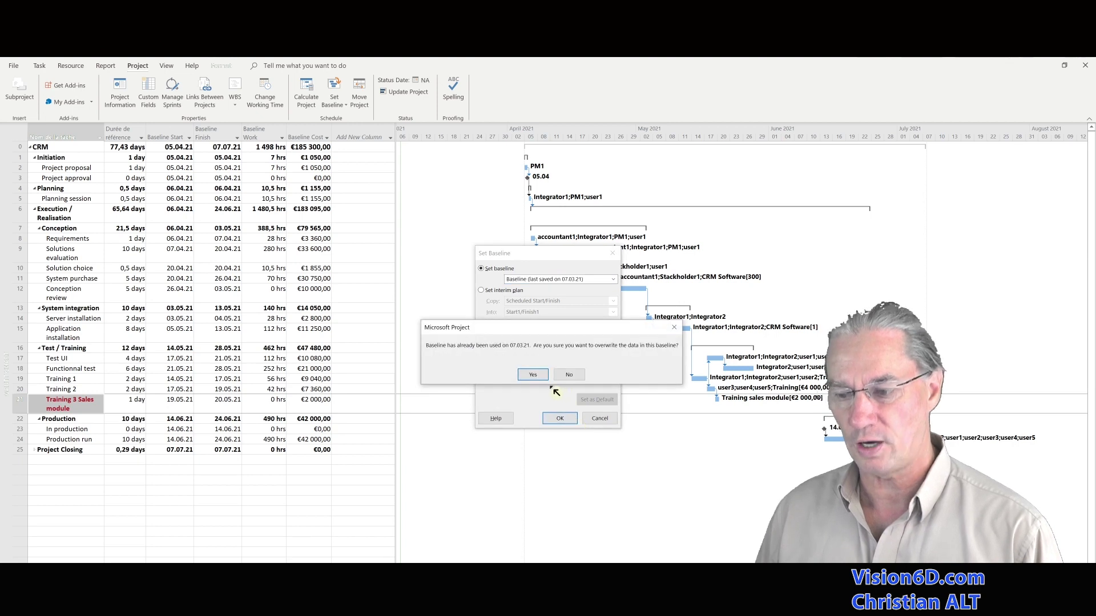
click(532, 374)
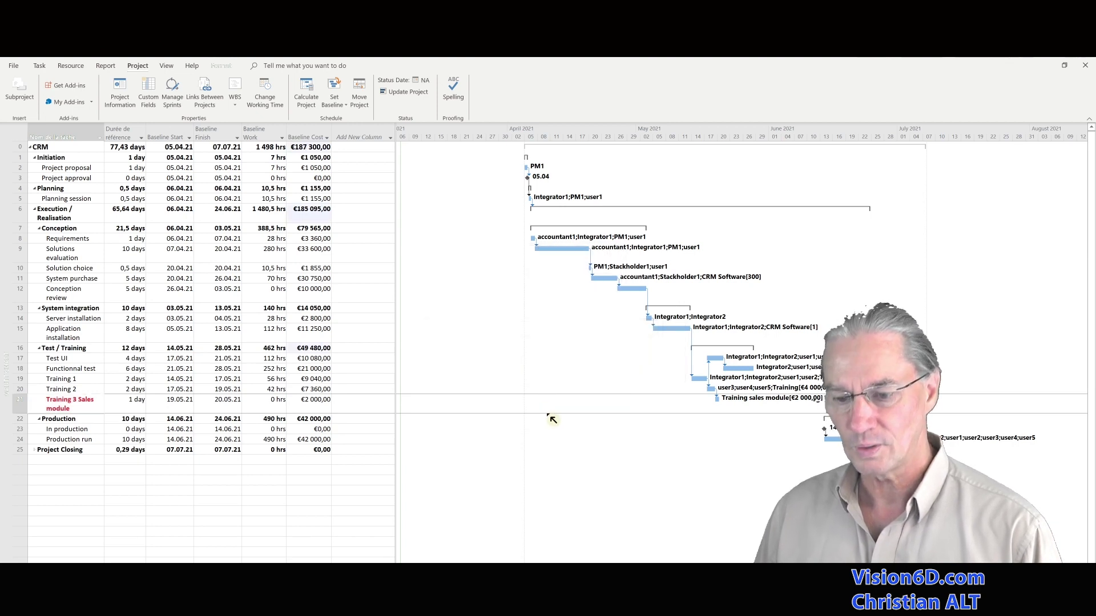